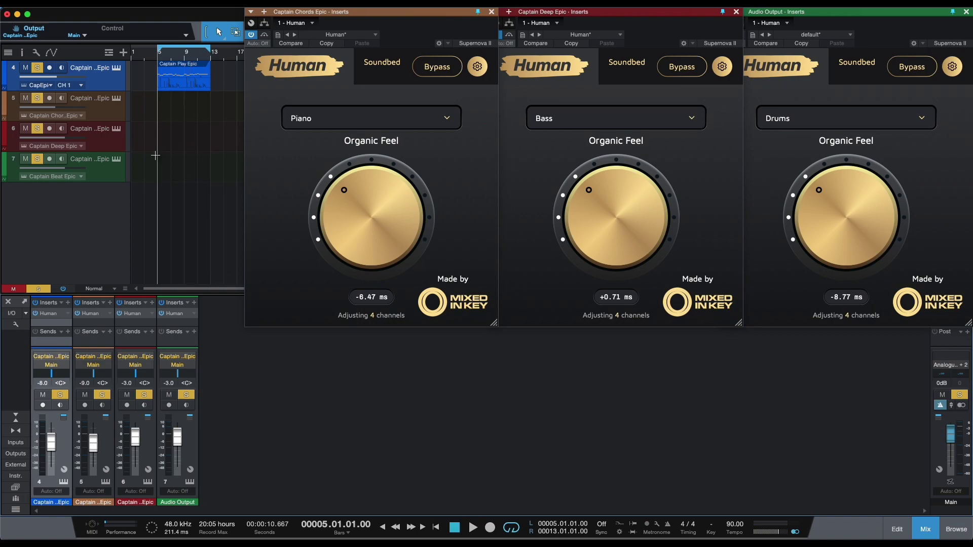
- Examine the bass pattern in Captain Deep Epic and the drum pattern in Captain Beat Epic, closing each instrument window
{"action": "left_click", "coordinate": [419, 296]}
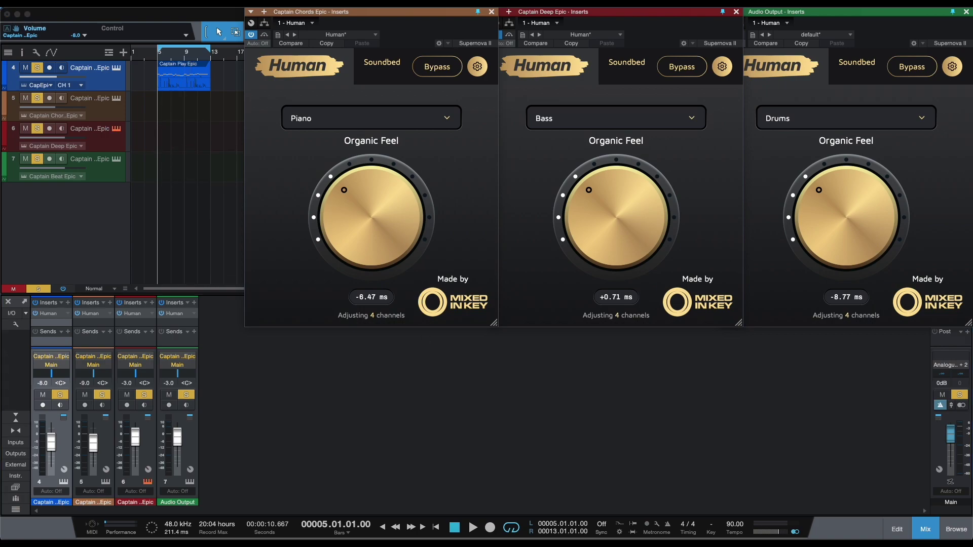
{"action": "key", "text": "F11"}
{"action": "left_click_drag", "start_coordinate": [691, 220], "coordinate": [547, 54]}
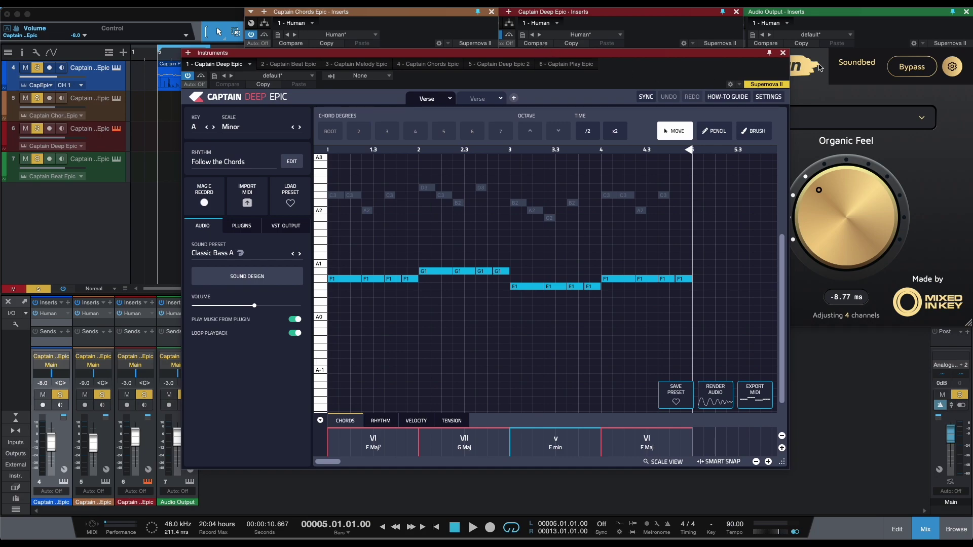
{"action": "left_click", "coordinate": [783, 54]}
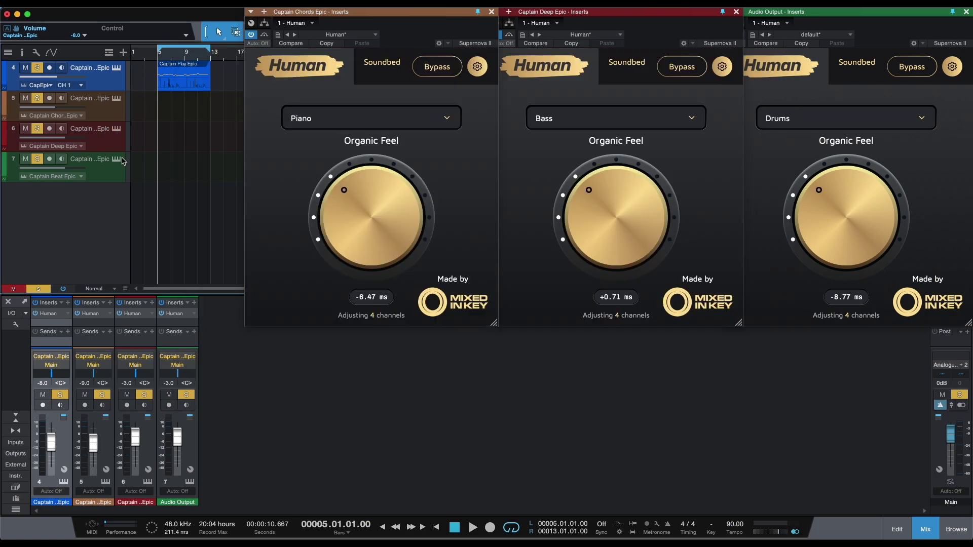
{"action": "key", "text": "F11"}
{"action": "left_click_drag", "start_coordinate": [524, 26], "coordinate": [501, 37]}
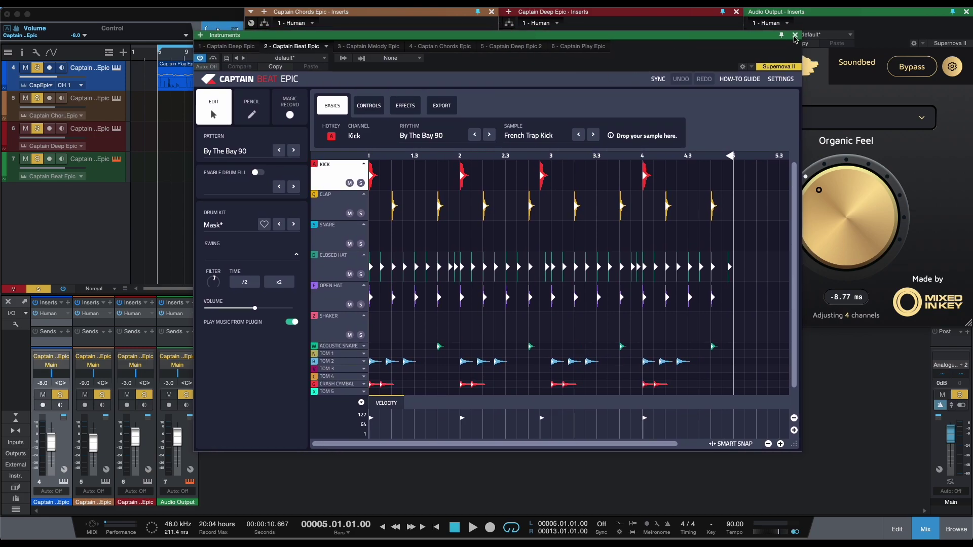
{"action": "left_click", "coordinate": [795, 35]}
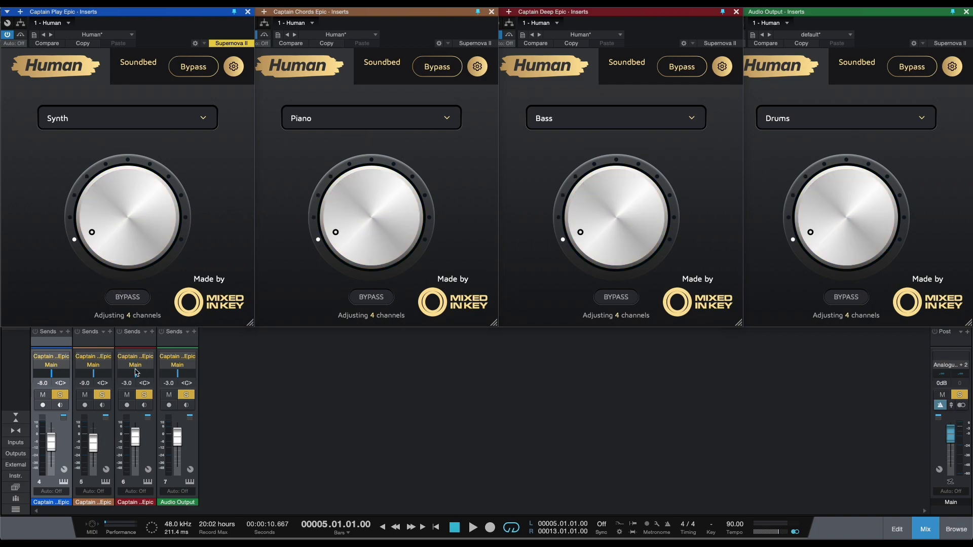
- View the instrument types in the lead's Human plugin, and sweep the linked humanize knobs to Humanized Max and back to bypass
{"action": "left_click", "coordinate": [145, 226]}
{"action": "left_click", "coordinate": [202, 119]}
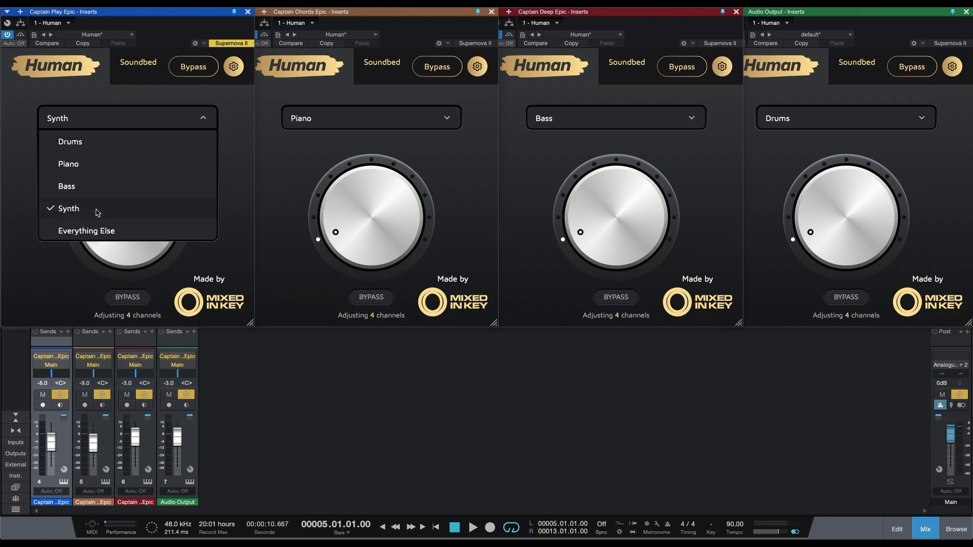
{"action": "left_click", "coordinate": [75, 246]}
{"action": "left_click_drag", "start_coordinate": [127, 252], "coordinate": [162, 153]}
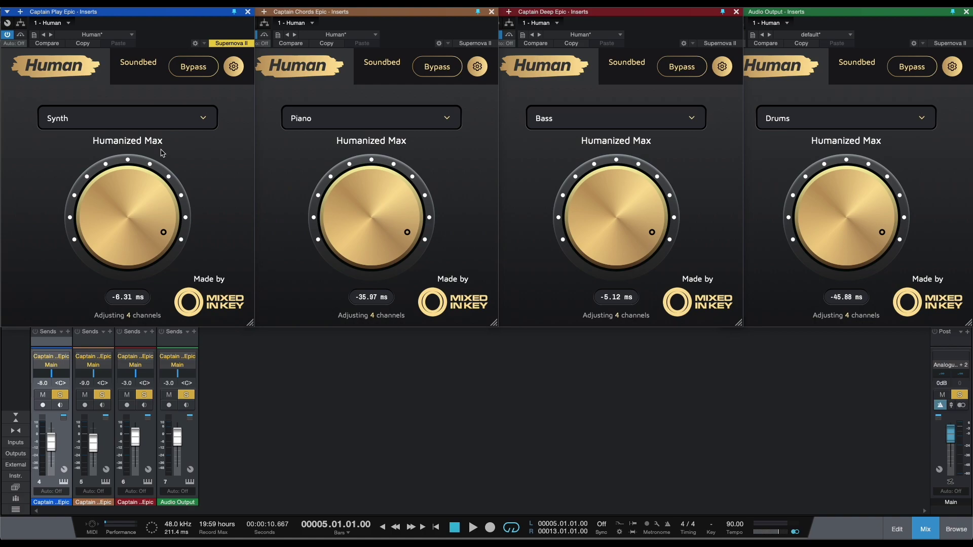
{"action": "left_click_drag", "start_coordinate": [383, 210], "coordinate": [368, 330]}
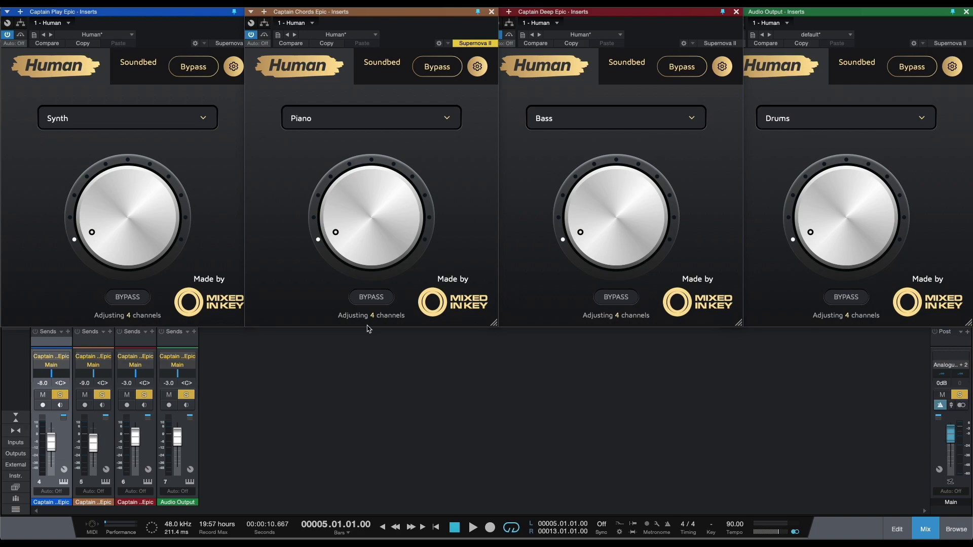
- Play the loop from bypass and compare the linked Human plugins at Humanized Max, Live Session Vibe and Organic Feel
{"action": "key", "text": "space"}
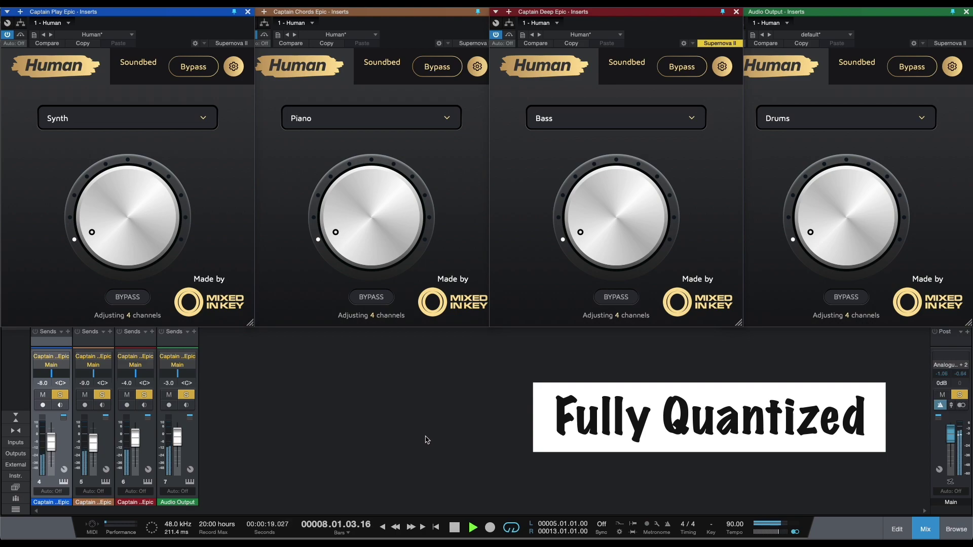
{"action": "mouse_move", "coordinate": [365, 244]}
{"action": "left_mouse_down"}
{"action": "mouse_move", "coordinate": [361, 223]}
{"action": "mouse_move", "coordinate": [357, 242]}
{"action": "left_mouse_up"}
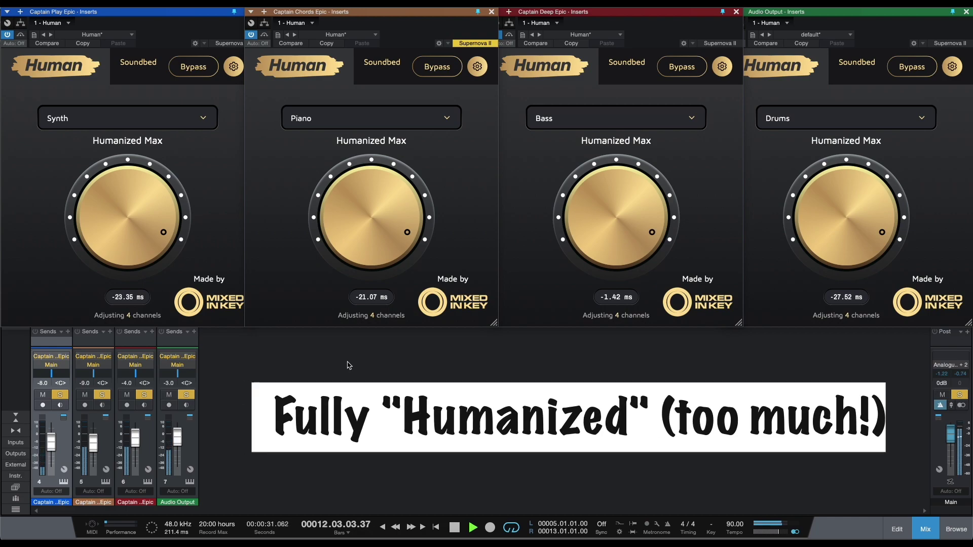
{"action": "double_click", "coordinate": [378, 255]}
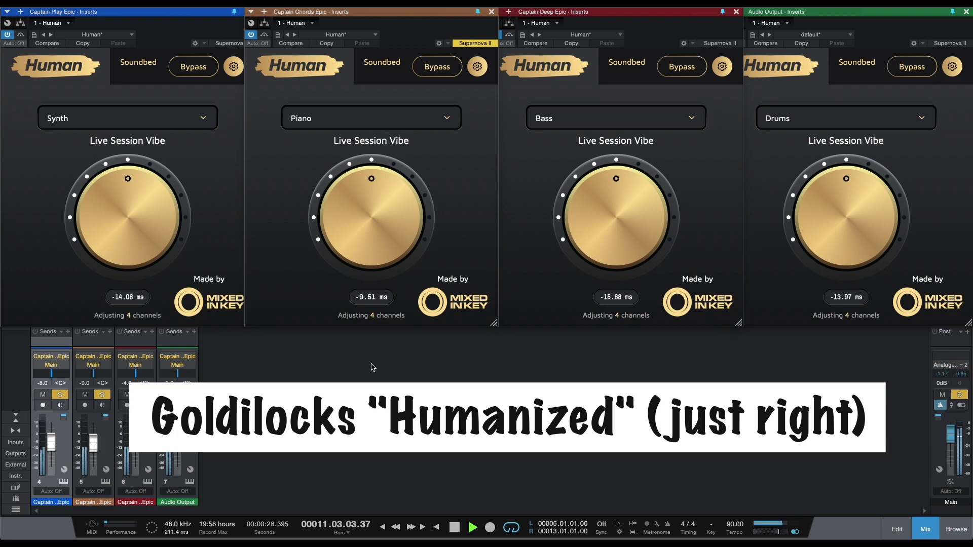
{"action": "left_click_drag", "start_coordinate": [361, 205], "coordinate": [360, 233]}
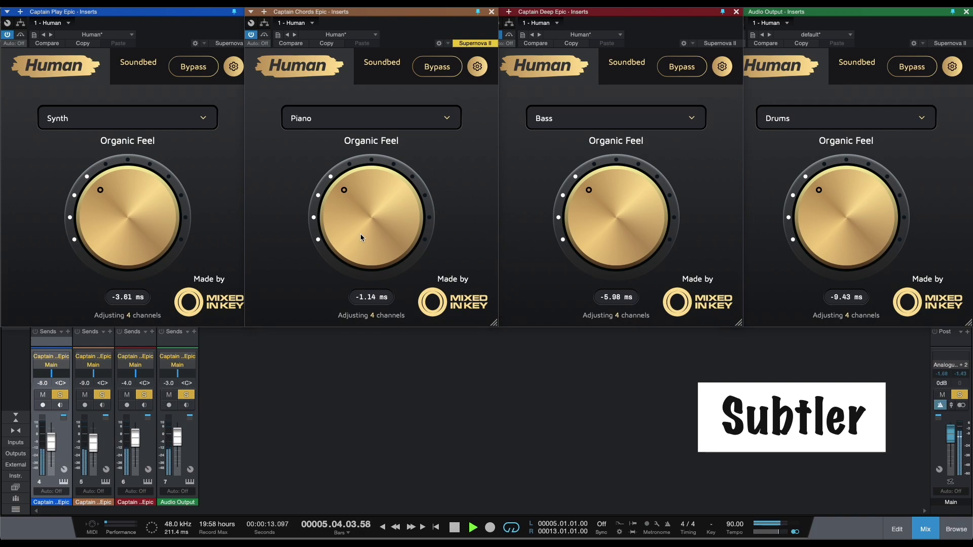
- Turn off solo on the Captain Play, Captain Chords and Captain Deep tracks
{"action": "left_click", "coordinate": [60, 395]}
{"action": "left_click", "coordinate": [102, 395]}
{"action": "left_click", "coordinate": [144, 394]}
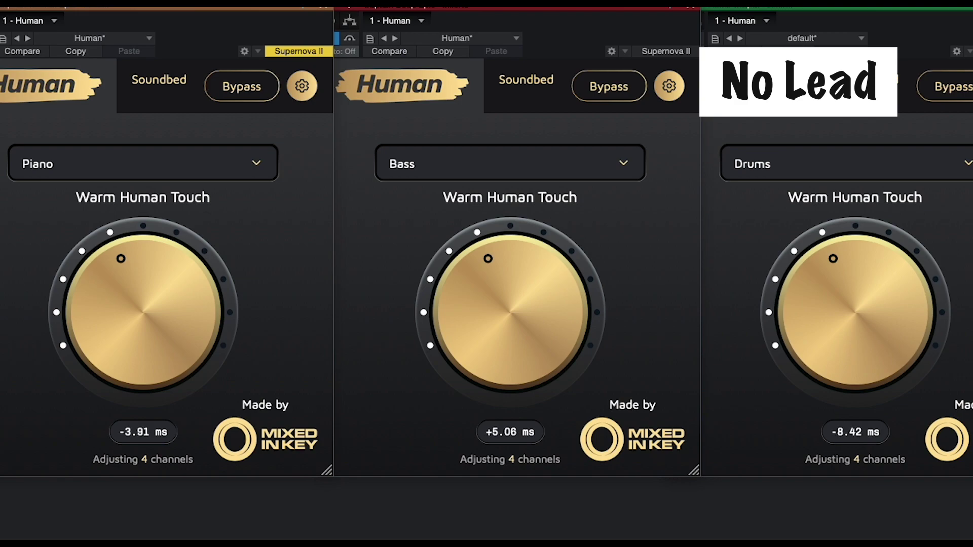
- Bring the linked Human knobs down to bypass during playback, and raise them again to compare the timing feel
{"action": "left_click", "coordinate": [119, 320]}
{"action": "left_click_drag", "start_coordinate": [119, 321], "coordinate": [115, 400]}
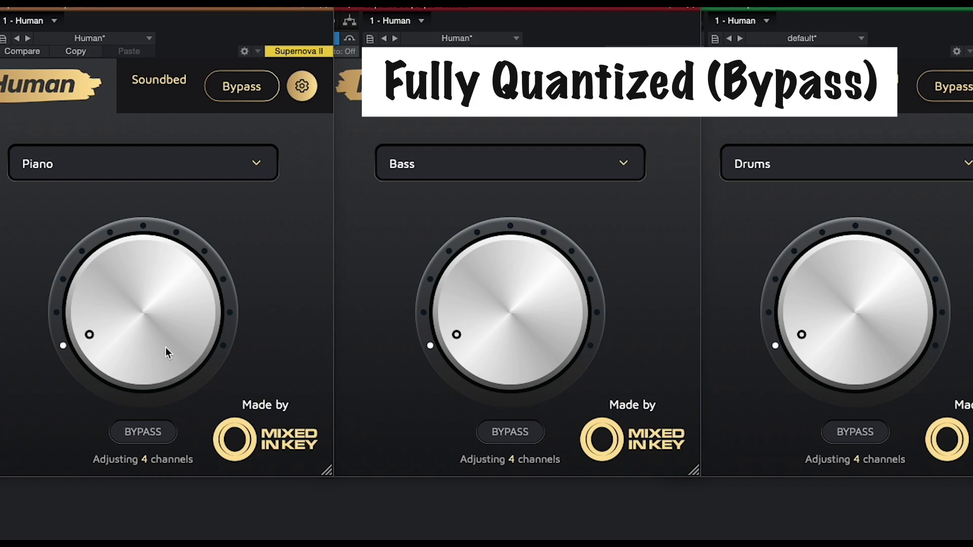
{"action": "left_click_drag", "start_coordinate": [165, 348], "coordinate": [132, 256]}
{"action": "left_click_drag", "start_coordinate": [152, 303], "coordinate": [154, 279]}
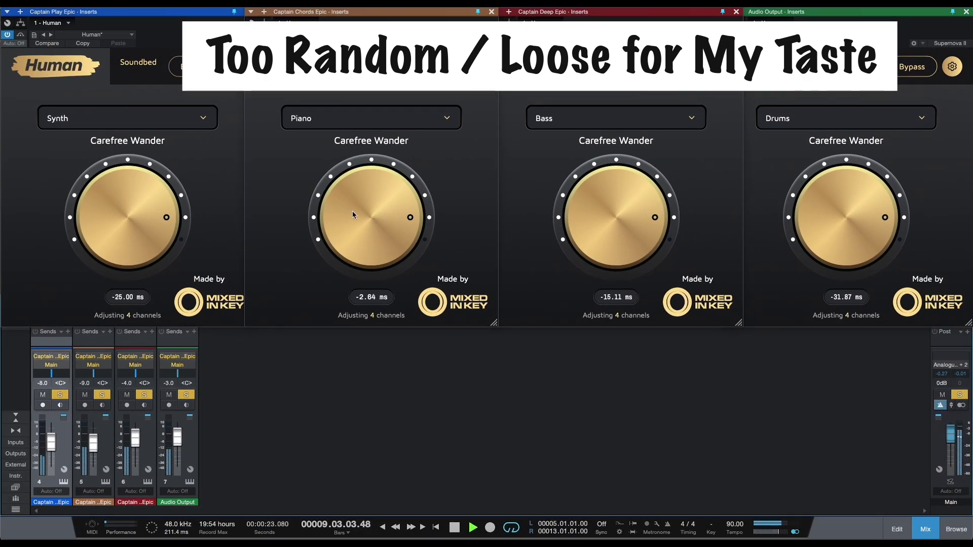
- Compare the linked Human plugins at Warm Human Touch, Minimal Variation and Loose & Funky while the loop plays
{"action": "left_click_drag", "start_coordinate": [366, 198], "coordinate": [365, 264]}
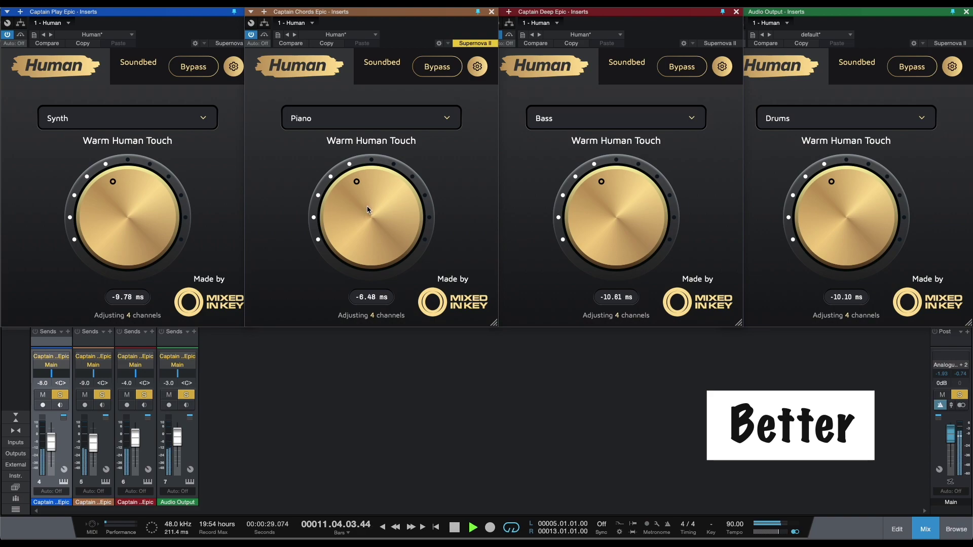
{"action": "left_click_drag", "start_coordinate": [366, 206], "coordinate": [362, 218]}
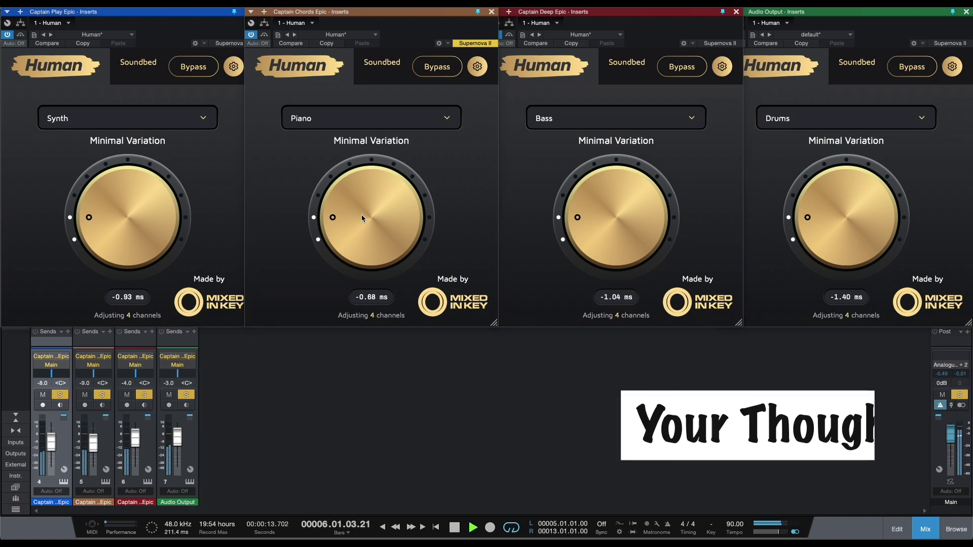
{"action": "left_click_drag", "start_coordinate": [367, 232], "coordinate": [362, 198]}
{"action": "left_click_drag", "start_coordinate": [362, 239], "coordinate": [360, 227]}
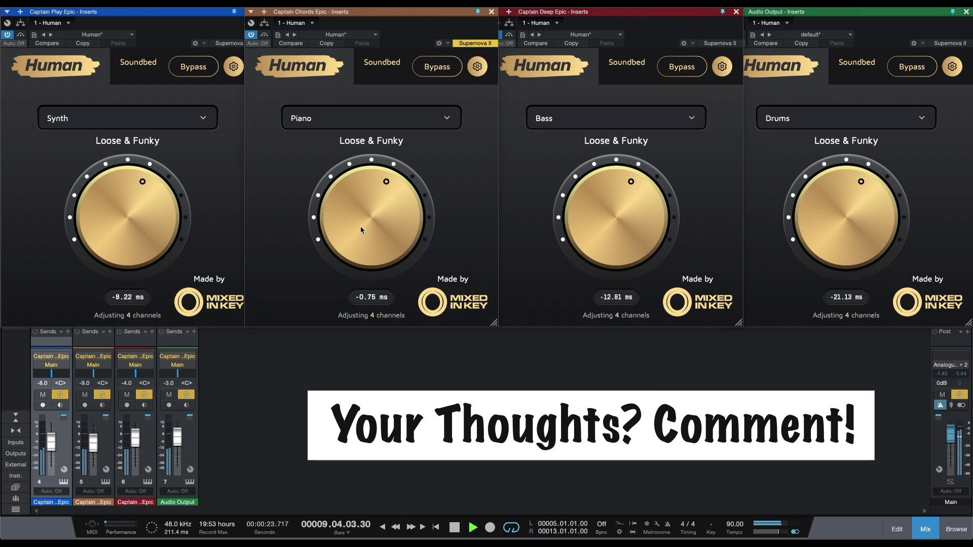
- Set the linked Human knobs to Live Session Vibe and stop playback
{"action": "left_click", "coordinate": [360, 226]}
{"action": "mouse_move", "coordinate": [362, 229]}
{"action": "left_mouse_down"}
{"action": "mouse_move", "coordinate": [358, 267]}
{"action": "mouse_move", "coordinate": [363, 217]}
{"action": "left_mouse_up"}
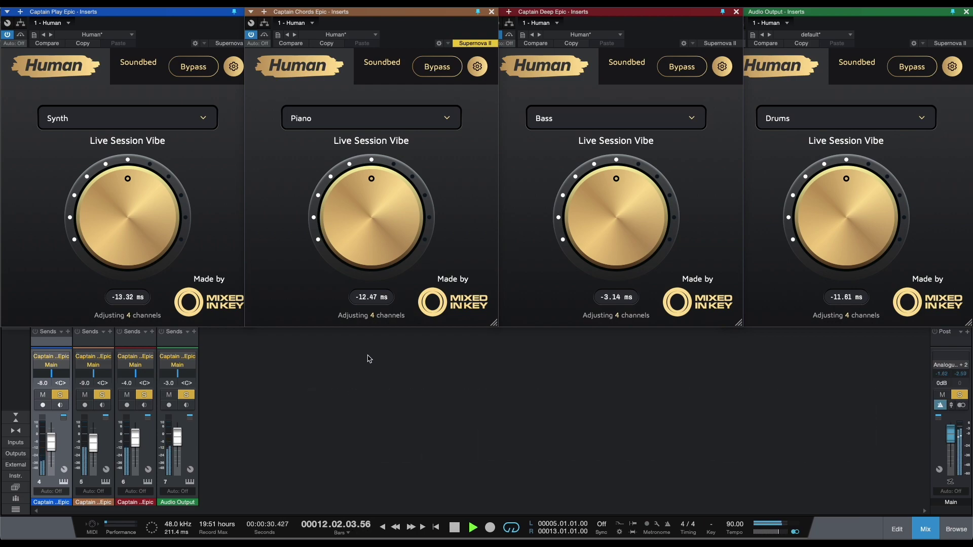
{"action": "key", "text": "space"}
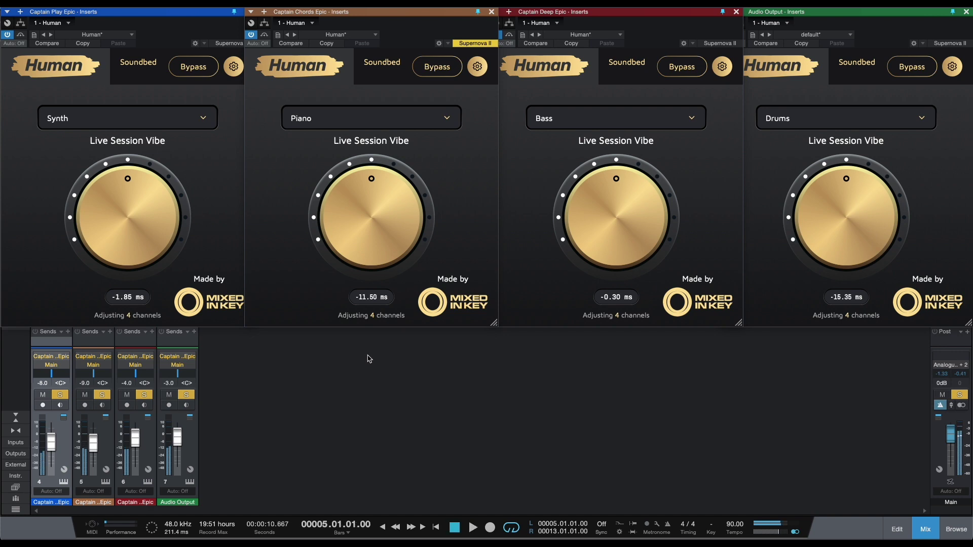
- Switch to Google Chrome, open the Human plugin's page on mixedinkey.com, and find the "Doesn't my DAW already do this?" FAQ entry
{"action": "key", "text": "super+Tab"}
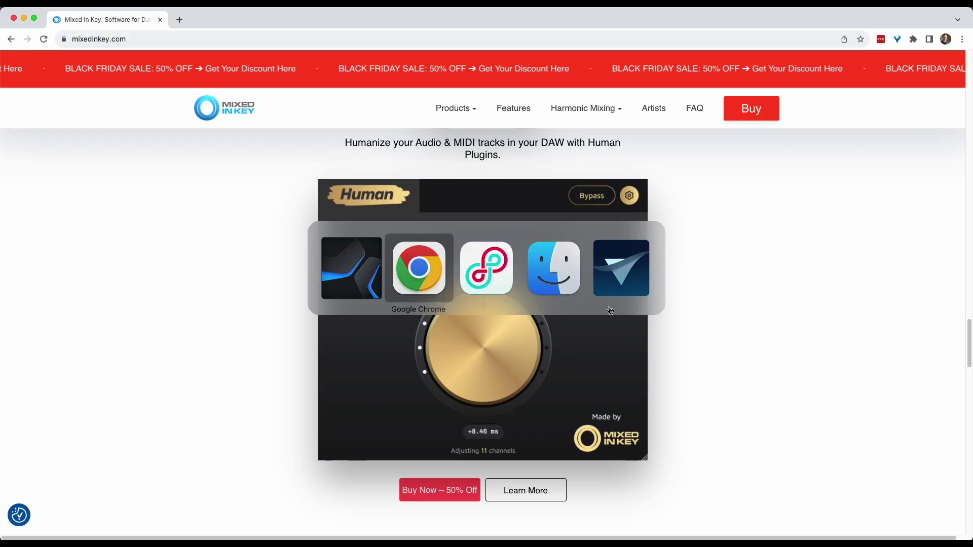
{"action": "scroll", "coordinate": [533, 306], "scroll_direction": "down", "scroll_amount": 10}
{"action": "scroll", "coordinate": [572, 328], "scroll_direction": "up", "scroll_amount": 15}
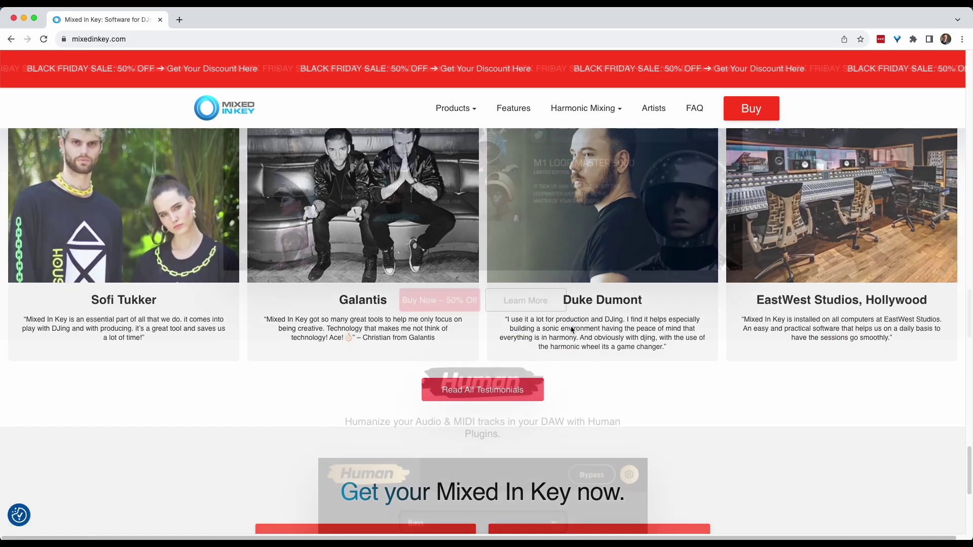
{"action": "scroll", "coordinate": [568, 339], "scroll_direction": "down", "scroll_amount": 3}
{"action": "left_click", "coordinate": [568, 339]}
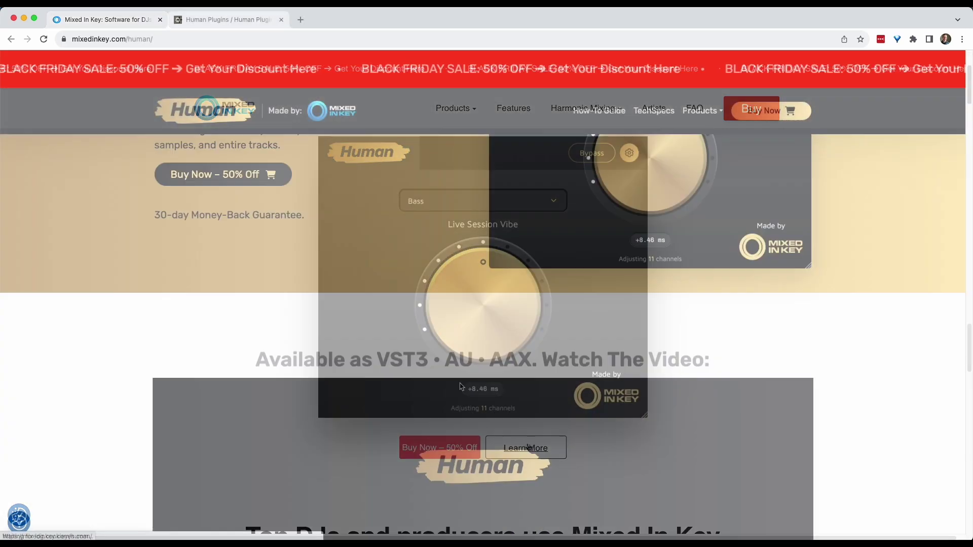
{"action": "scroll", "coordinate": [462, 386], "scroll_direction": "down", "scroll_amount": 15}
{"action": "scroll", "coordinate": [463, 386], "scroll_direction": "down", "scroll_amount": 20}
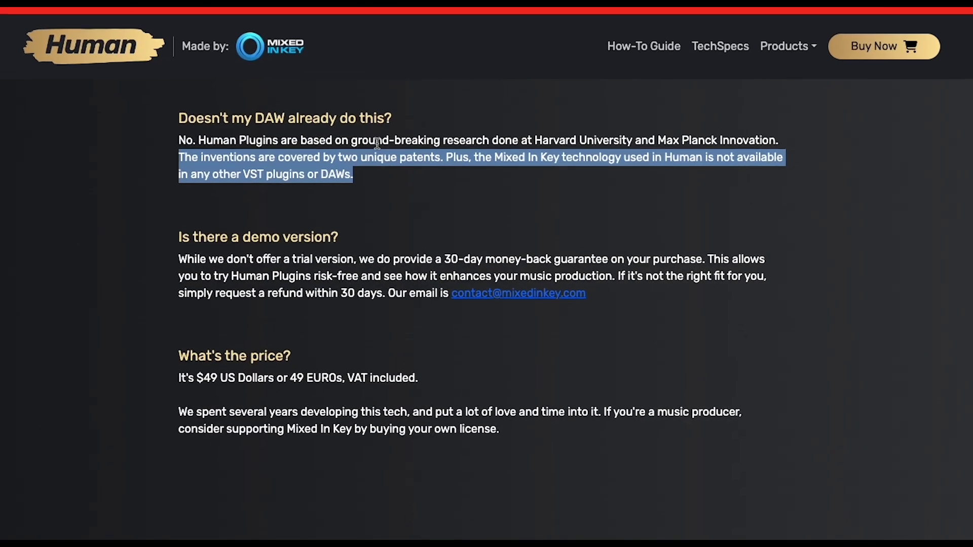
- Highlight the FAQ phrases on the Harvard University research, Max Planck Innovation, the unique patents, and the technology being unavailable elsewhere
{"action": "left_click_drag", "start_coordinate": [377, 143], "coordinate": [595, 147]}
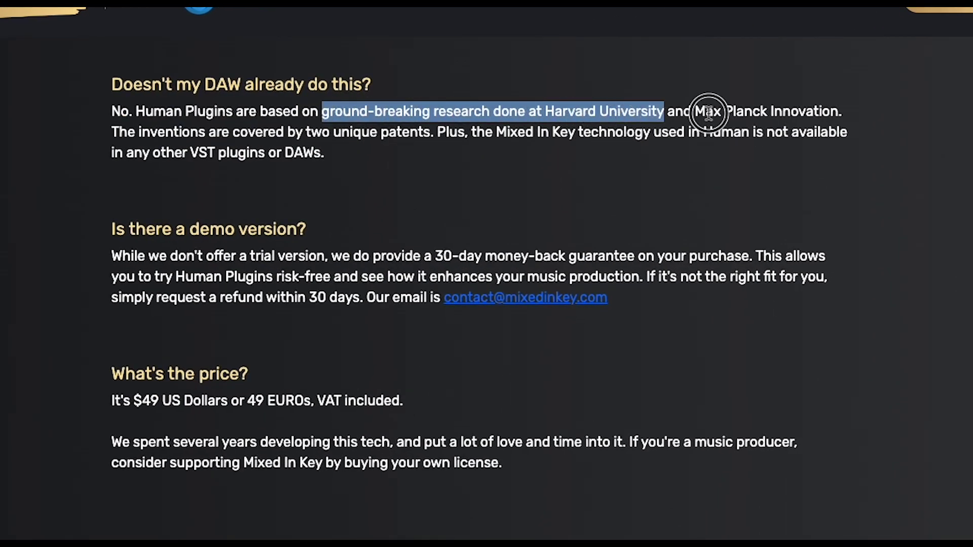
{"action": "left_click_drag", "start_coordinate": [696, 113], "coordinate": [839, 113]}
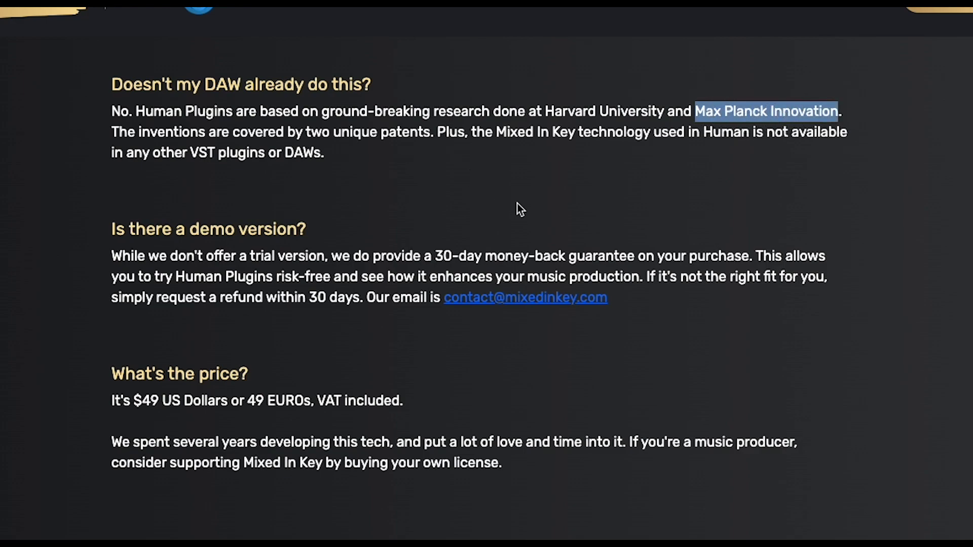
{"action": "left_click_drag", "start_coordinate": [335, 133], "coordinate": [400, 133]}
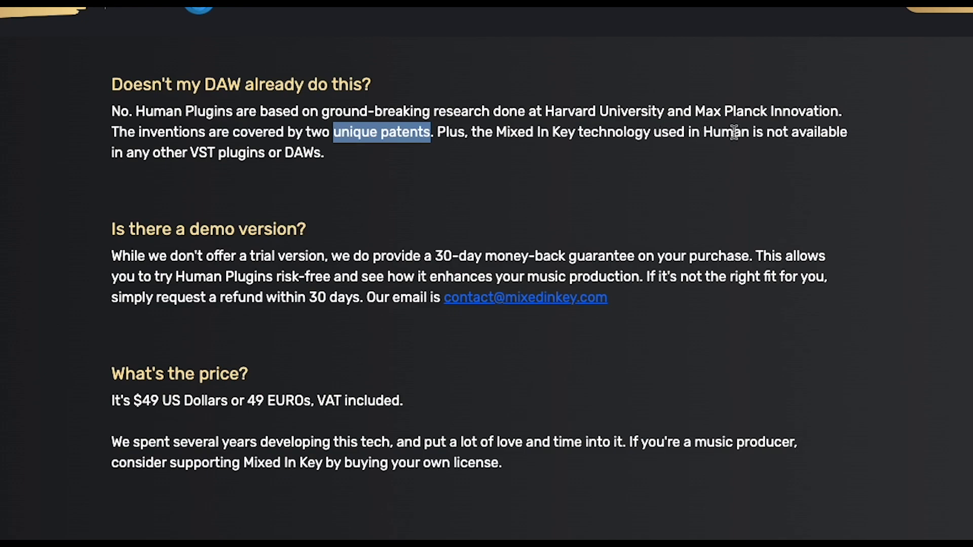
{"action": "left_click_drag", "start_coordinate": [654, 133], "coordinate": [319, 168]}
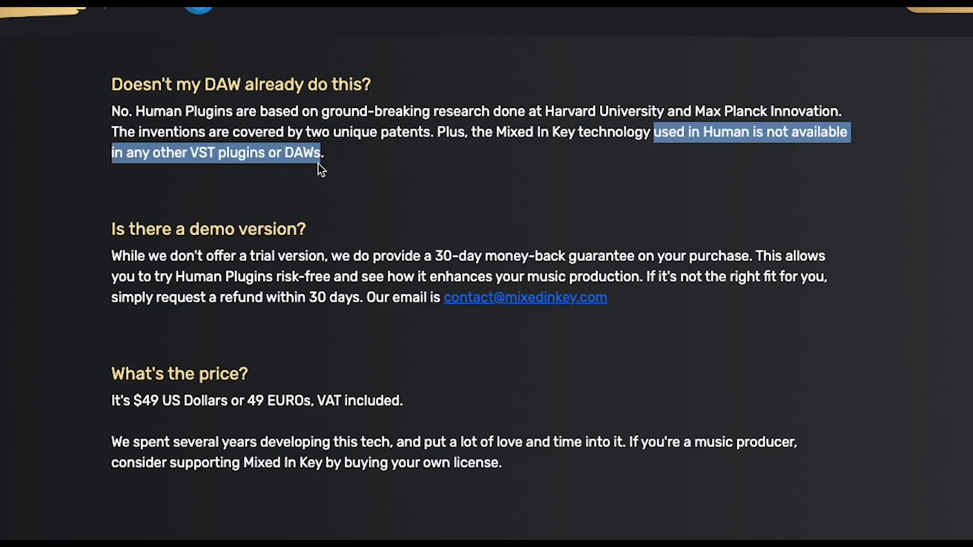
- Switch back to Studio One and move the linked Human knobs between Loose & Funky and Playful, ending on Loose & Funky
{"action": "key", "text": "super+Tab"}
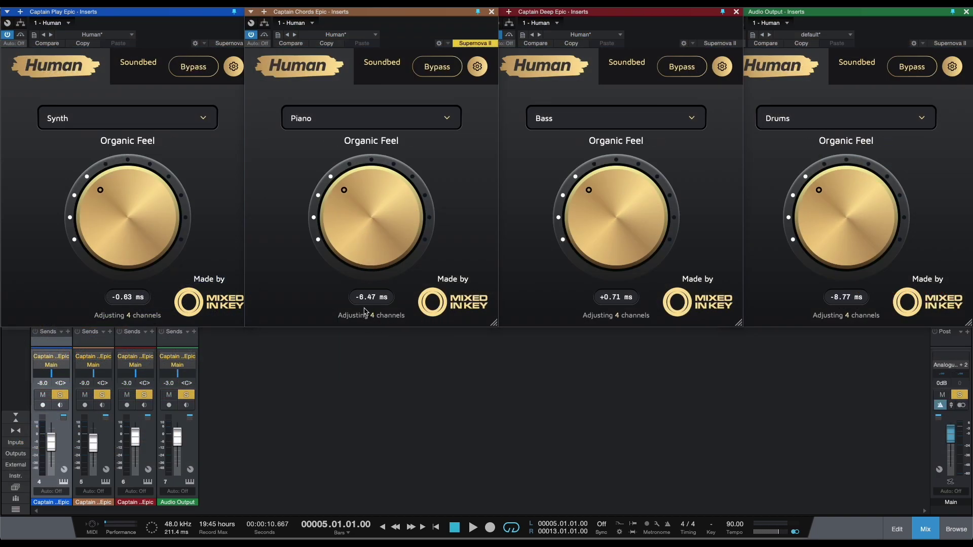
{"action": "mouse_move", "coordinate": [367, 239]}
{"action": "left_mouse_down"}
{"action": "mouse_move", "coordinate": [364, 228]}
{"action": "mouse_move", "coordinate": [370, 250]}
{"action": "mouse_move", "coordinate": [372, 233]}
{"action": "left_mouse_up"}
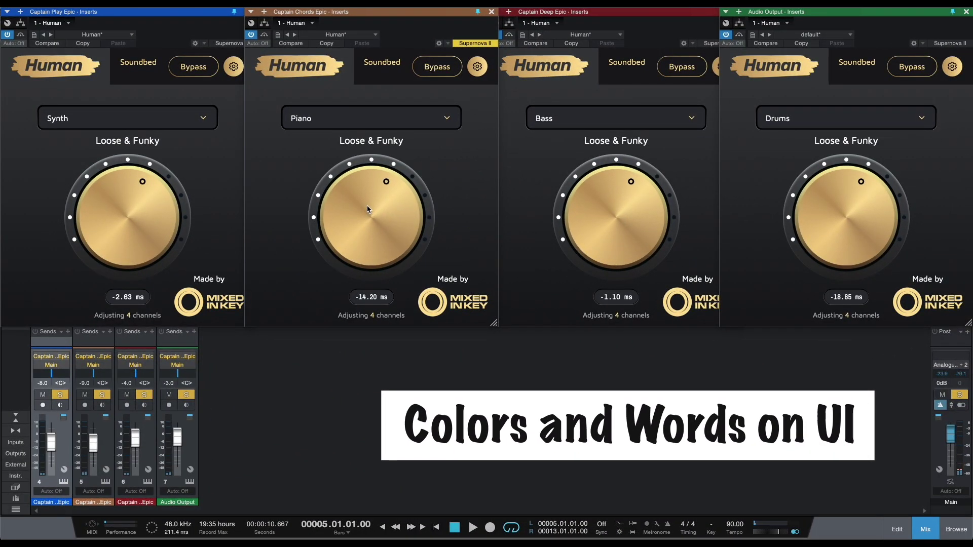
{"action": "mouse_move", "coordinate": [366, 205]}
{"action": "left_mouse_down"}
{"action": "mouse_move", "coordinate": [379, 330]}
{"action": "mouse_move", "coordinate": [380, 233]}
{"action": "mouse_move", "coordinate": [375, 336]}
{"action": "mouse_move", "coordinate": [371, 256]}
{"action": "mouse_move", "coordinate": [382, 213]}
{"action": "mouse_move", "coordinate": [375, 274]}
{"action": "mouse_move", "coordinate": [382, 197]}
{"action": "left_mouse_up"}
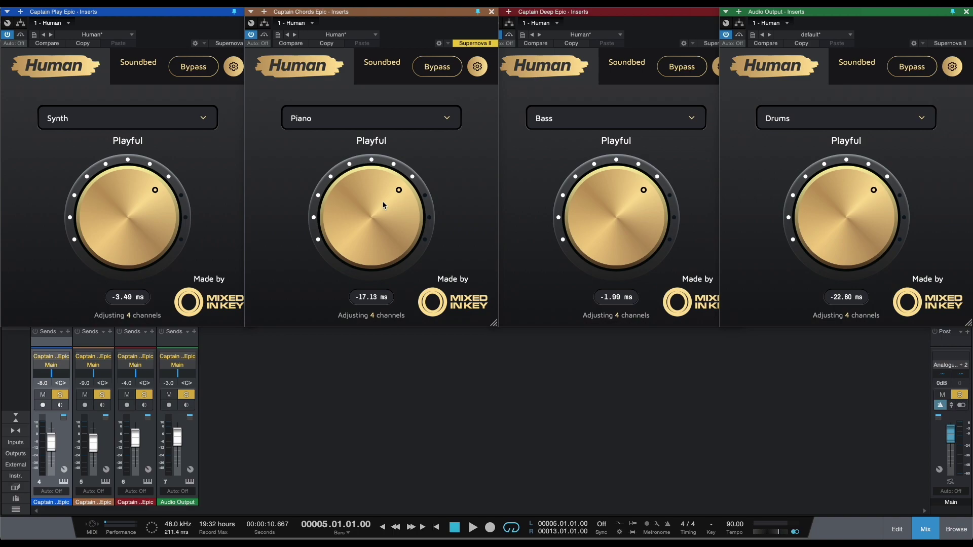
{"action": "mouse_move", "coordinate": [382, 201]}
{"action": "left_mouse_down"}
{"action": "mouse_move", "coordinate": [382, 270]}
{"action": "mouse_move", "coordinate": [378, 202]}
{"action": "mouse_move", "coordinate": [380, 212]}
{"action": "left_mouse_up"}
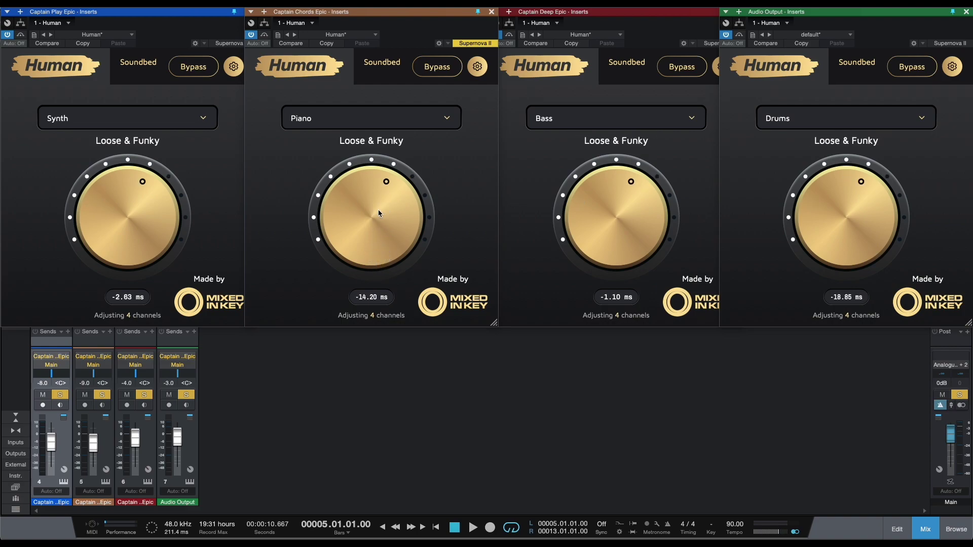
- Raise the linked Human knobs through Soulful Flavor and Carefree Wander to Humanized Max
{"action": "left_click_drag", "start_coordinate": [378, 213], "coordinate": [383, 190]}
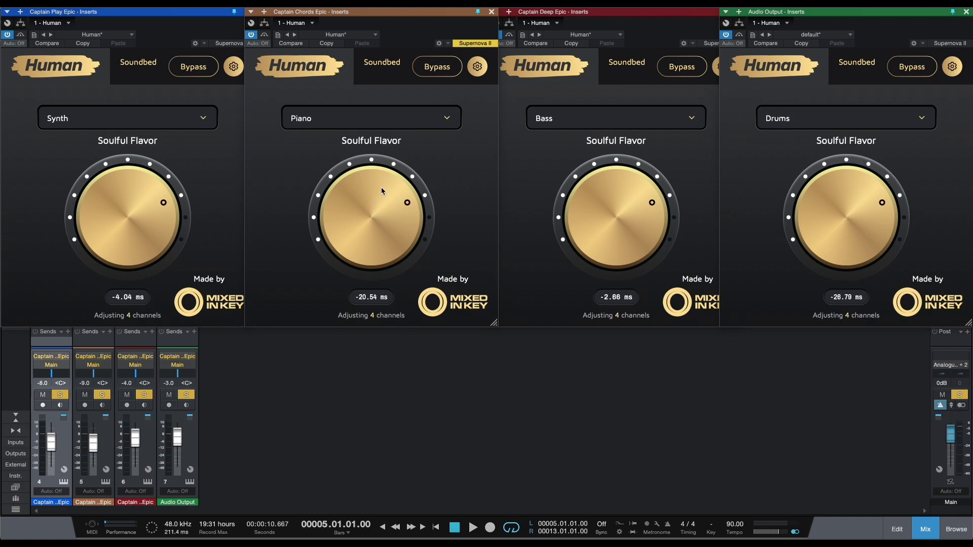
{"action": "left_click_drag", "start_coordinate": [382, 191], "coordinate": [383, 182]}
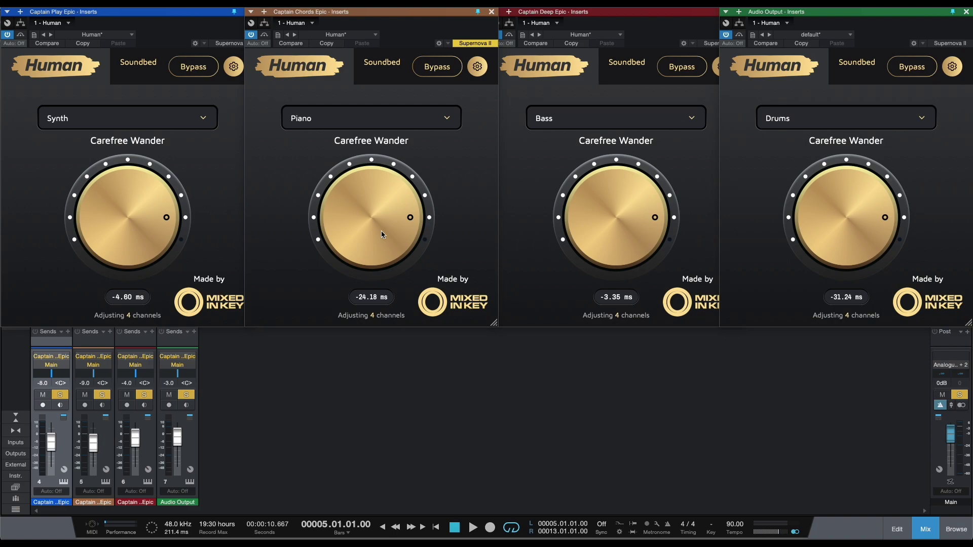
{"action": "left_click_drag", "start_coordinate": [381, 234], "coordinate": [385, 186]}
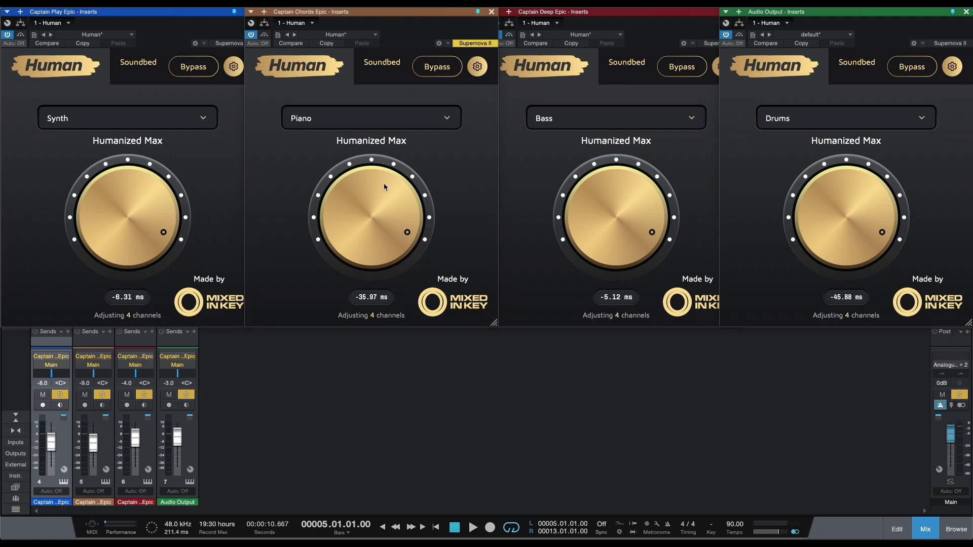
- Lower the linked Human knobs from Humanized Max to Organic Feel on all four channels
{"action": "left_click_drag", "start_coordinate": [384, 184], "coordinate": [382, 299]}
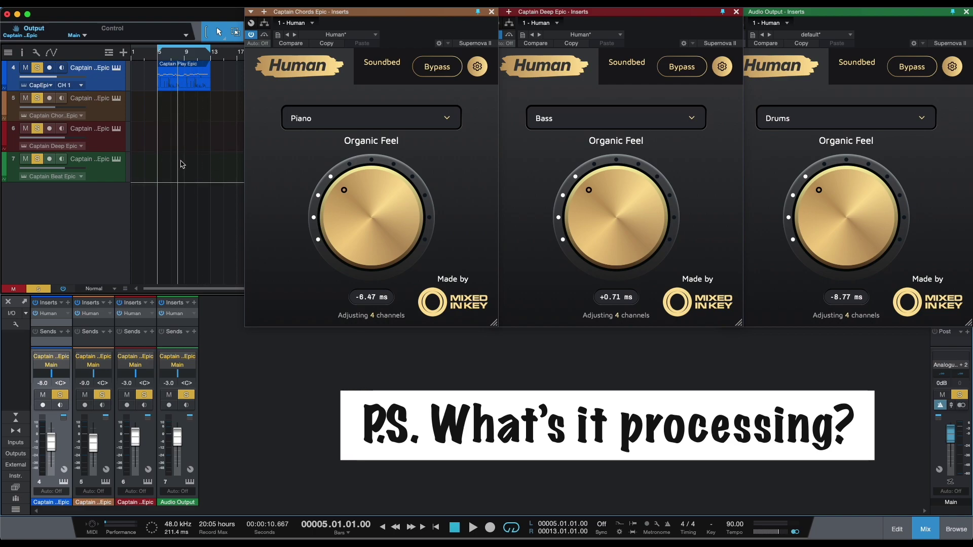
- View the Captain Chords Epic and Captain Beat Epic instrument editors from their tracks, closing each one after inspecting its pattern
{"action": "left_click", "coordinate": [117, 99]}
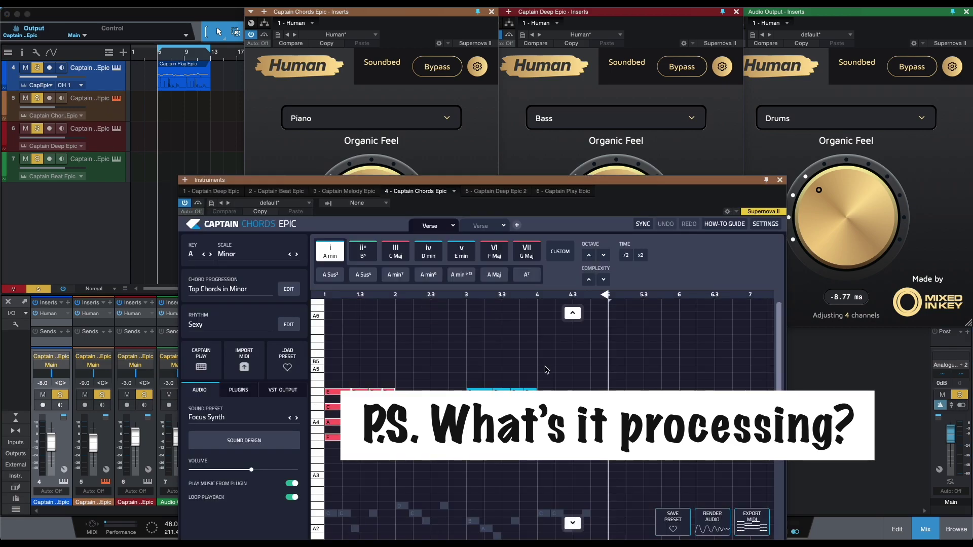
{"action": "left_click", "coordinate": [114, 101]}
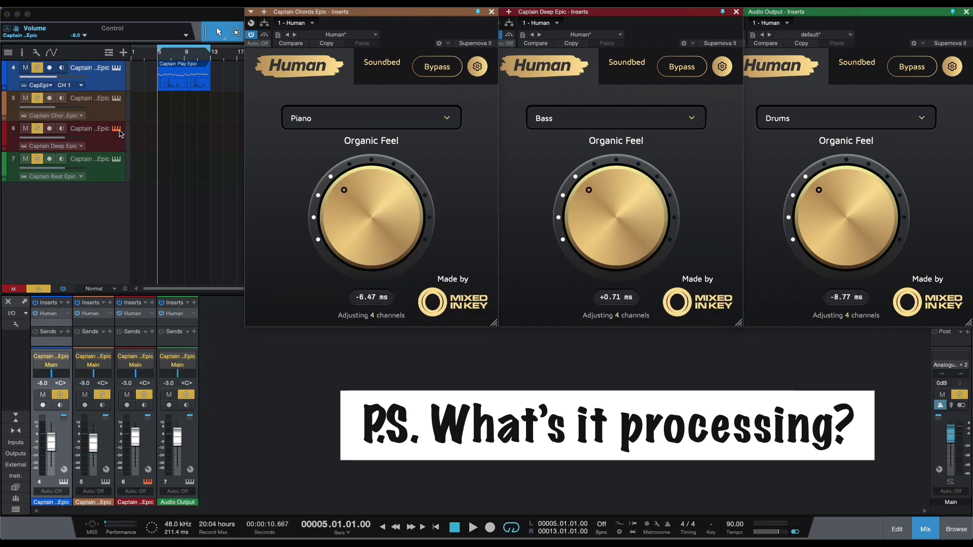
{"action": "left_click", "coordinate": [116, 159]}
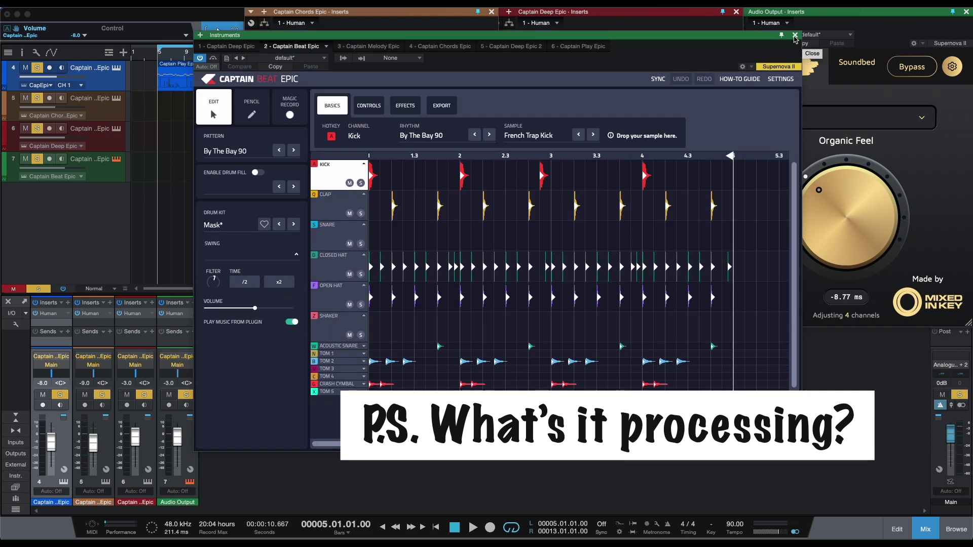
{"action": "left_click_drag", "start_coordinate": [767, 40], "coordinate": [831, 42]}
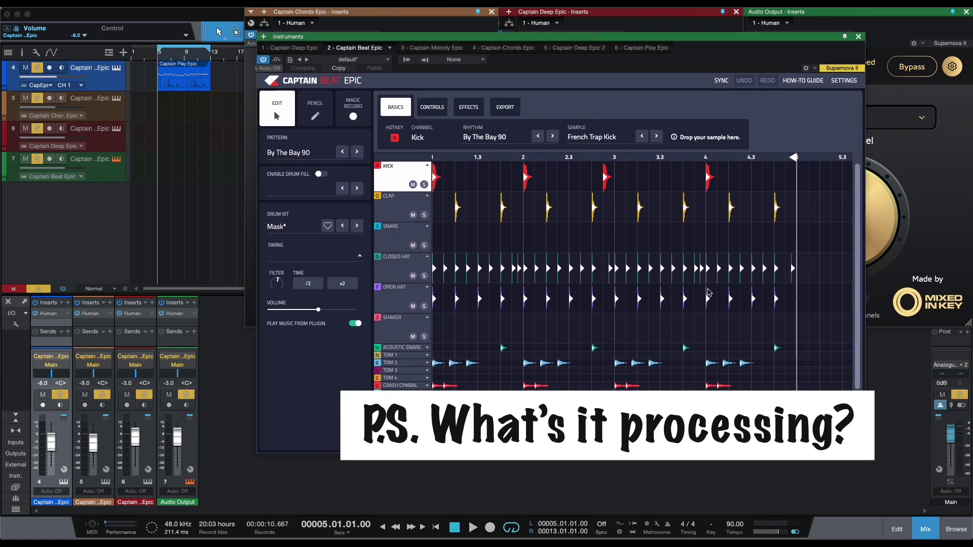
{"action": "left_click", "coordinate": [858, 37]}
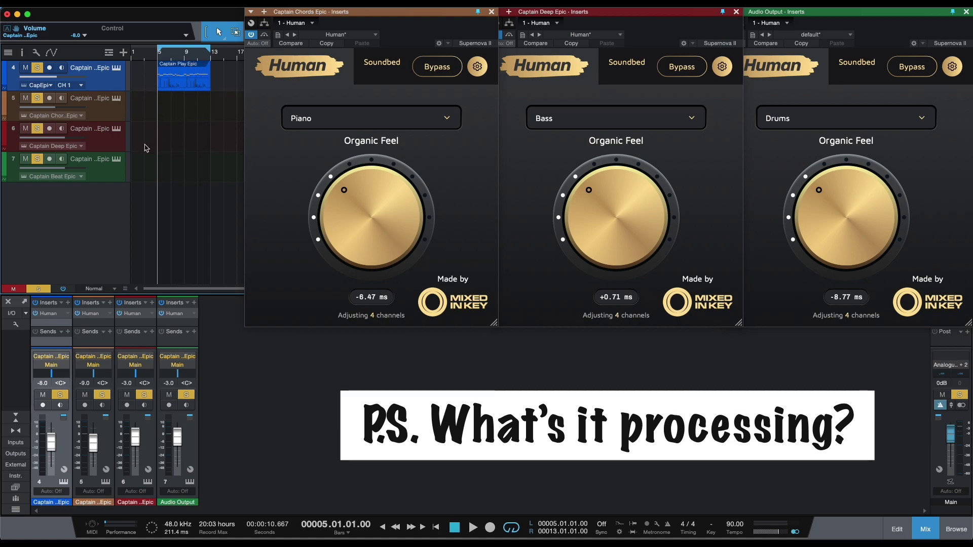
- Show the Human insert on the Captain Play Epic channel and close its window again
{"action": "left_click", "coordinate": [48, 314]}
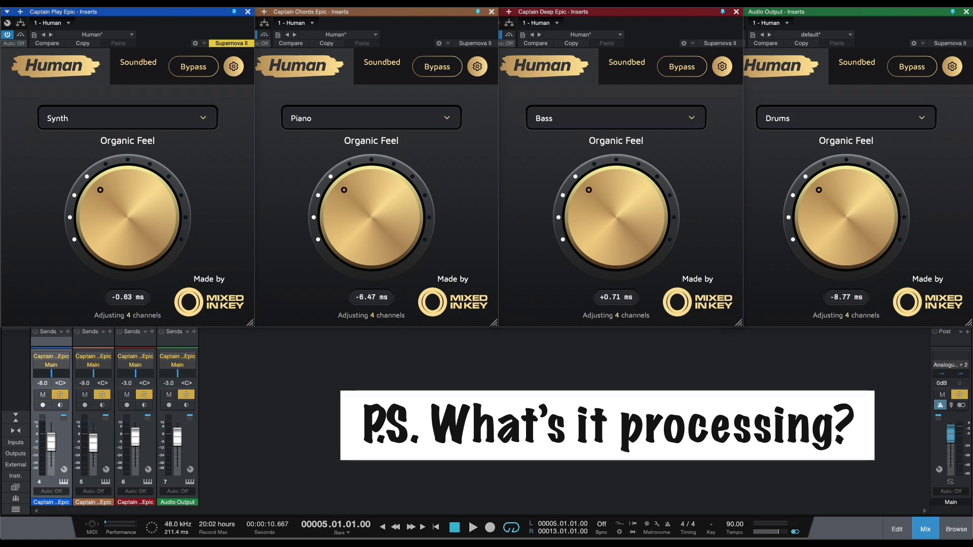
{"action": "left_click", "coordinate": [248, 12]}
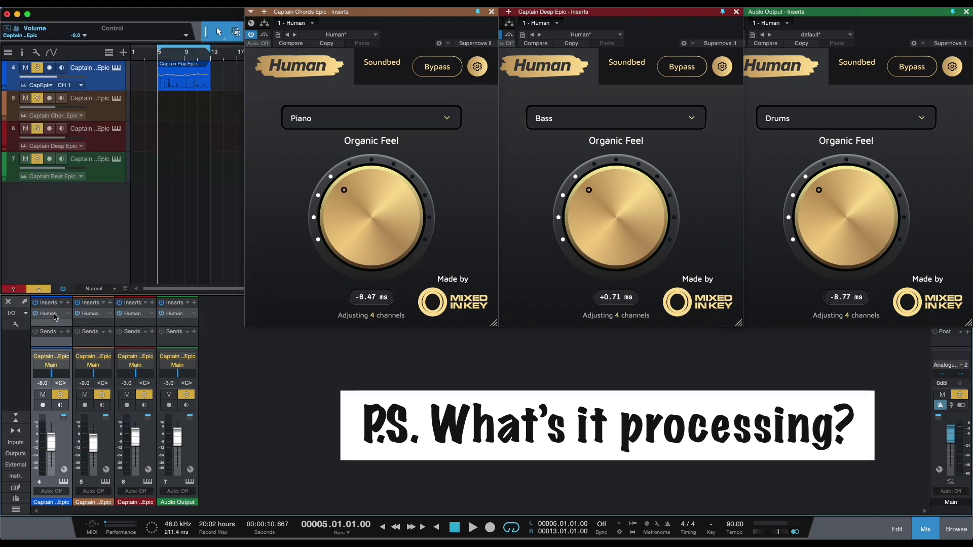